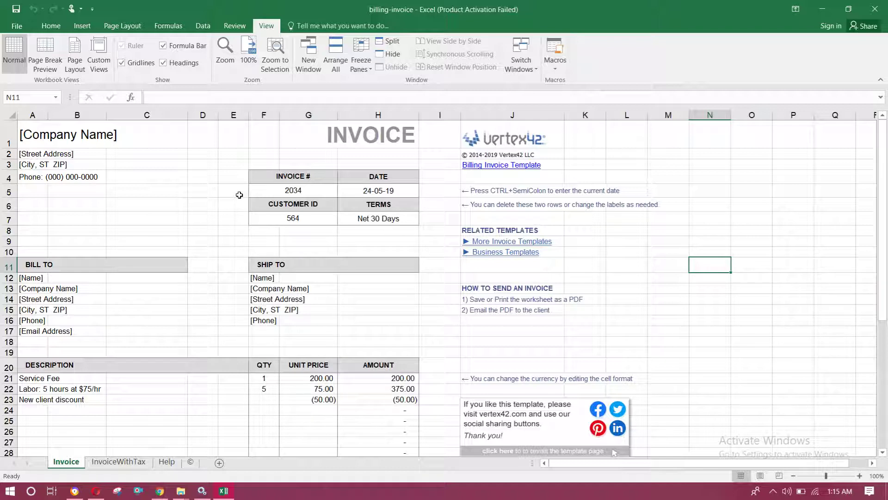
- Look over the Invoice sheet of the billing-invoice workbook, from the company details to the line items
{"action": "left_click", "coordinate": [607, 261]}
{"action": "scroll", "coordinate": [606, 261], "scroll_direction": "down", "scroll_amount": 2}
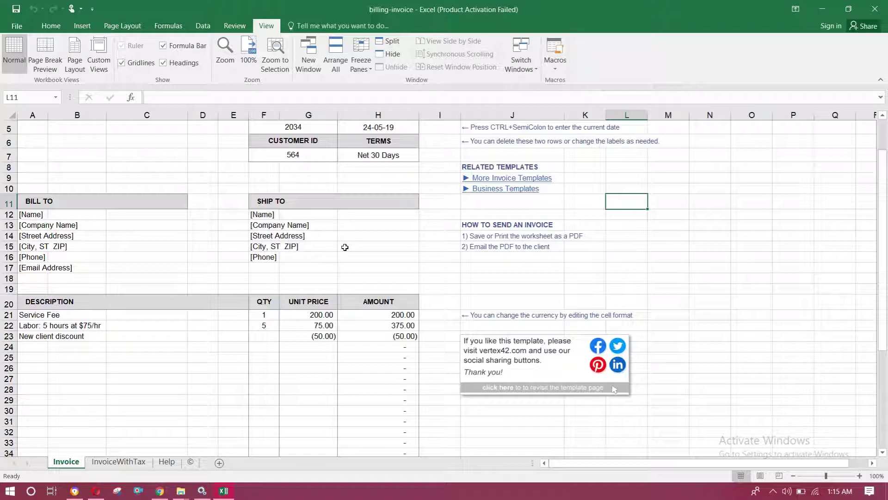
{"action": "scroll", "coordinate": [168, 190], "scroll_direction": "up", "scroll_amount": 2}
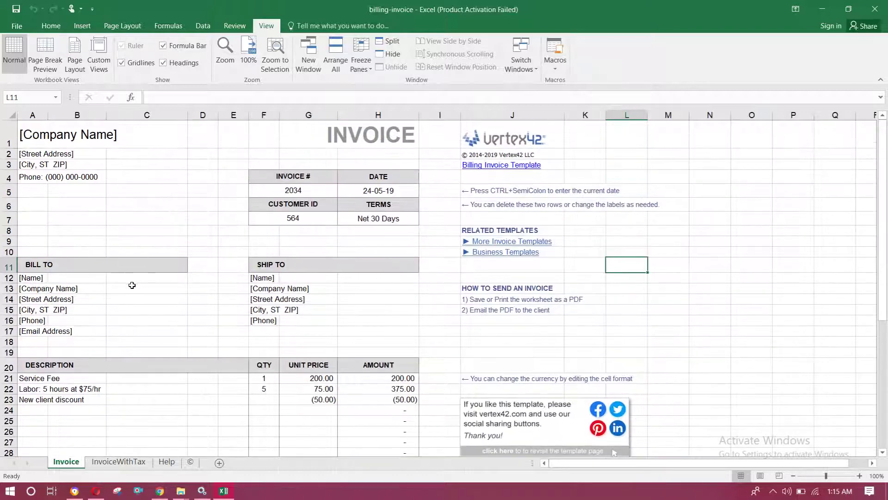
{"action": "left_click_drag", "start_coordinate": [50, 165], "coordinate": [61, 191]}
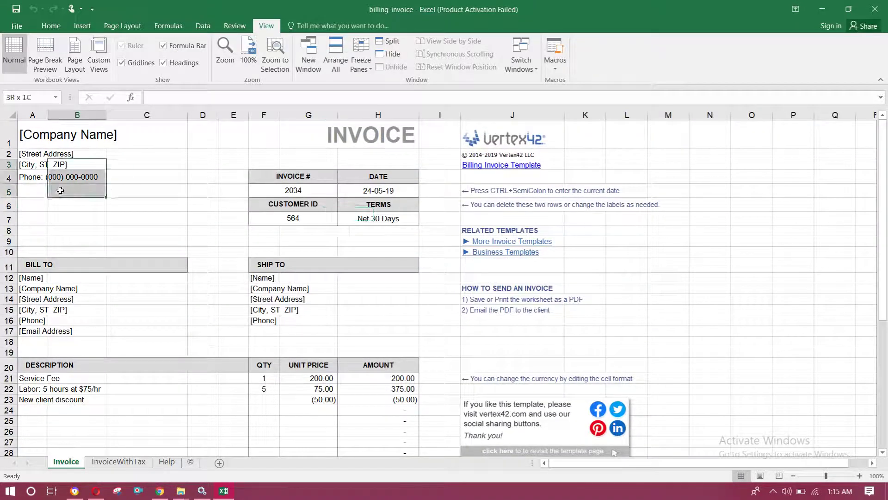
{"action": "left_click", "coordinate": [118, 208]}
{"action": "left_click", "coordinate": [137, 234]}
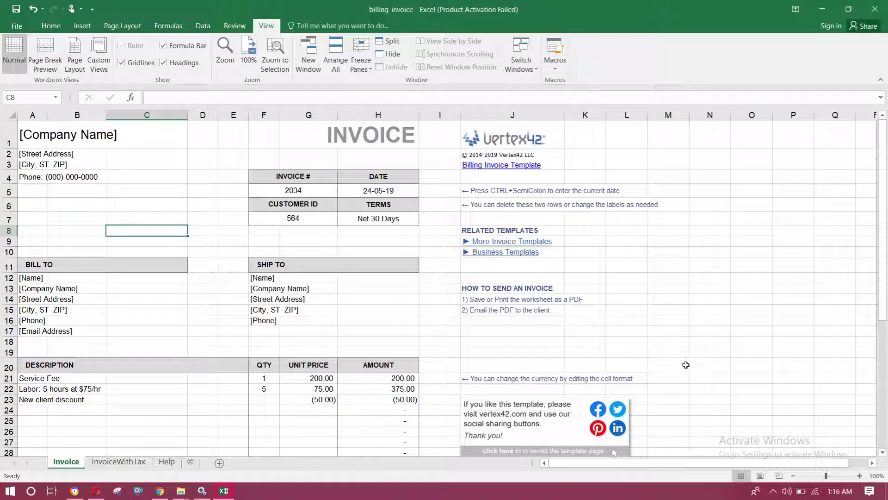
{"action": "left_click", "coordinate": [674, 251]}
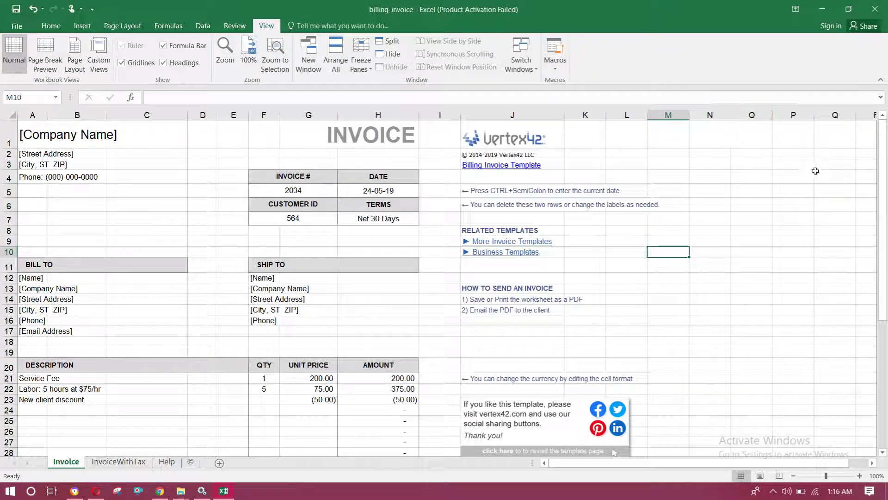
- Switch to the Opera browser and search Google for ilovepdf.com
{"action": "left_click", "coordinate": [821, 20]}
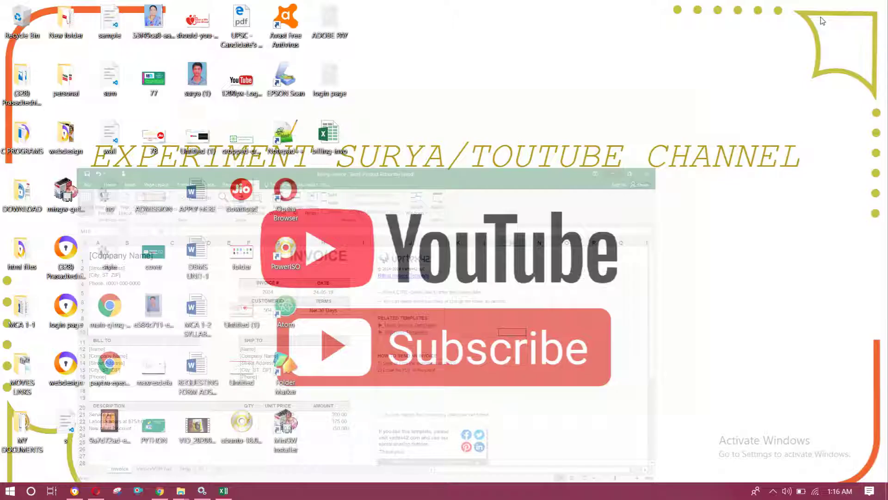
{"action": "right_click", "coordinate": [566, 96]}
{"action": "left_click", "coordinate": [596, 148]}
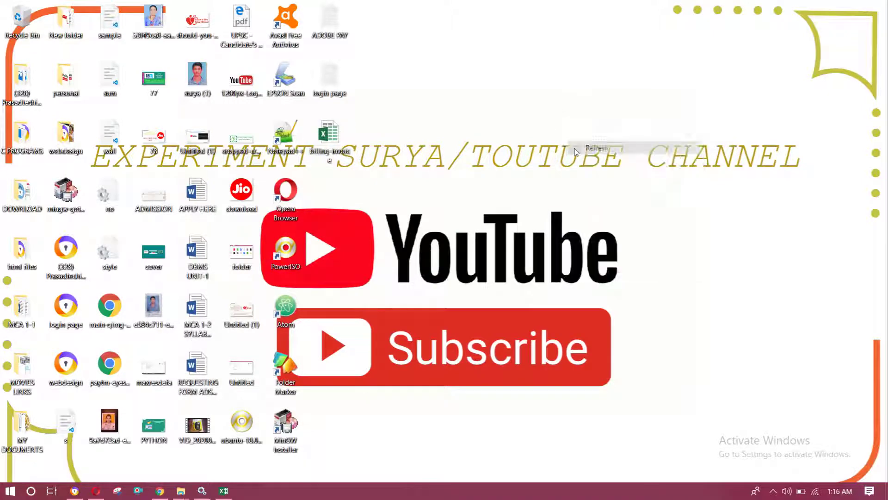
{"action": "left_click", "coordinate": [87, 496]}
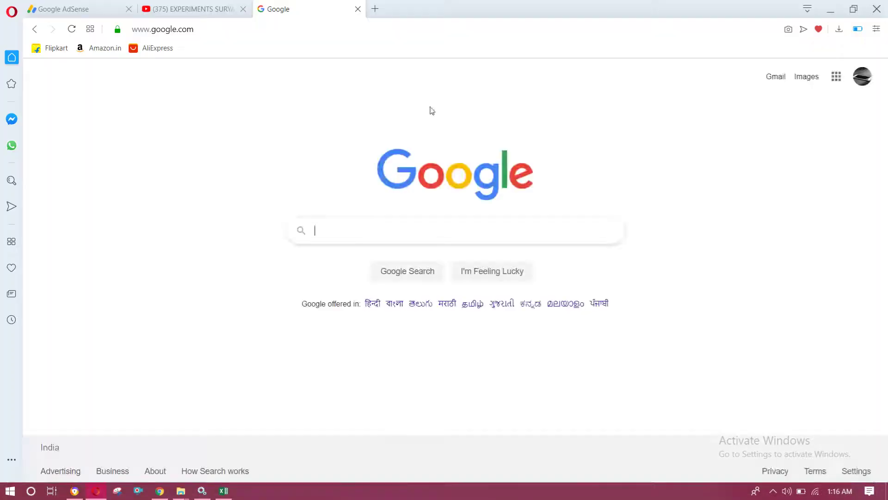
{"action": "left_click", "coordinate": [331, 227]}
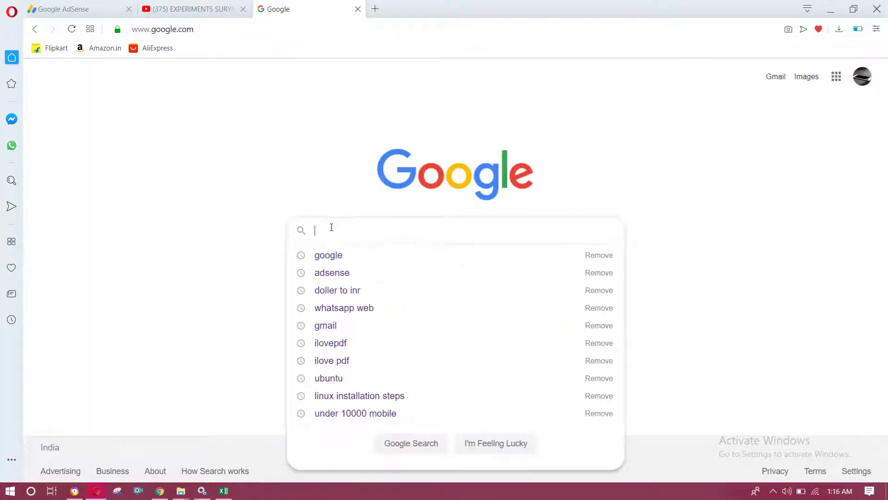
{"action": "type", "text": "ilov"}
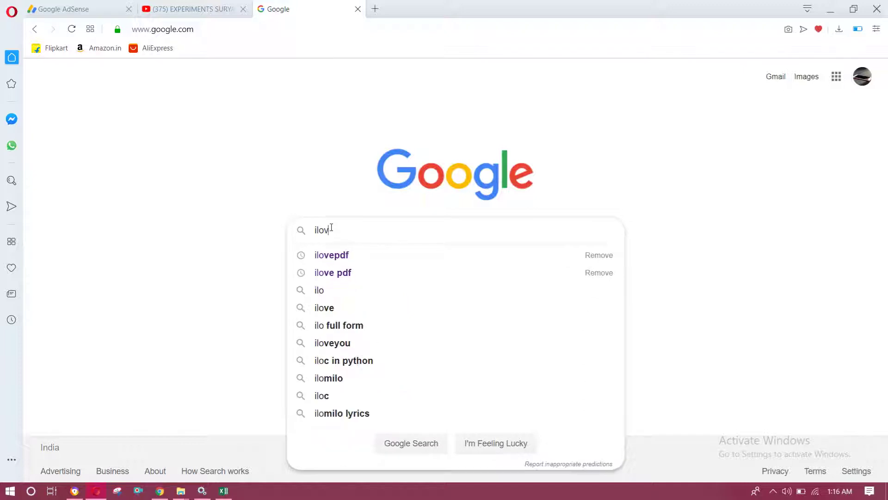
{"action": "type", "text": "ep"}
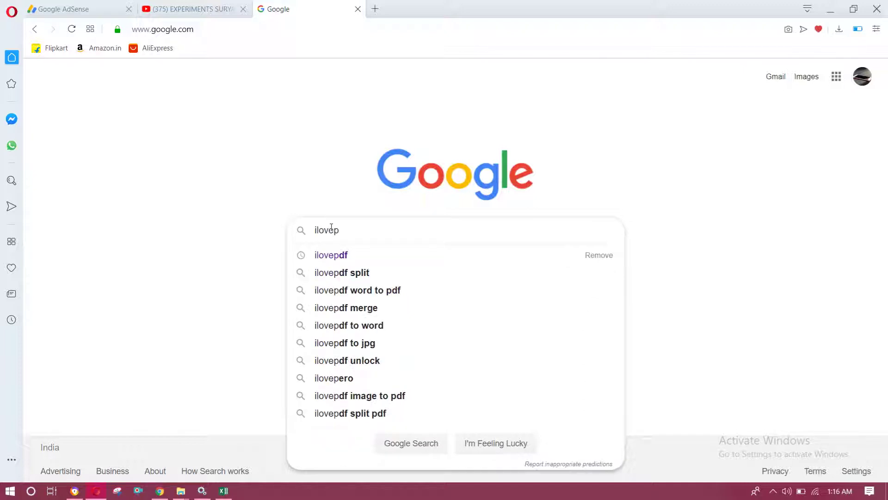
{"action": "type", "text": "df.com"}
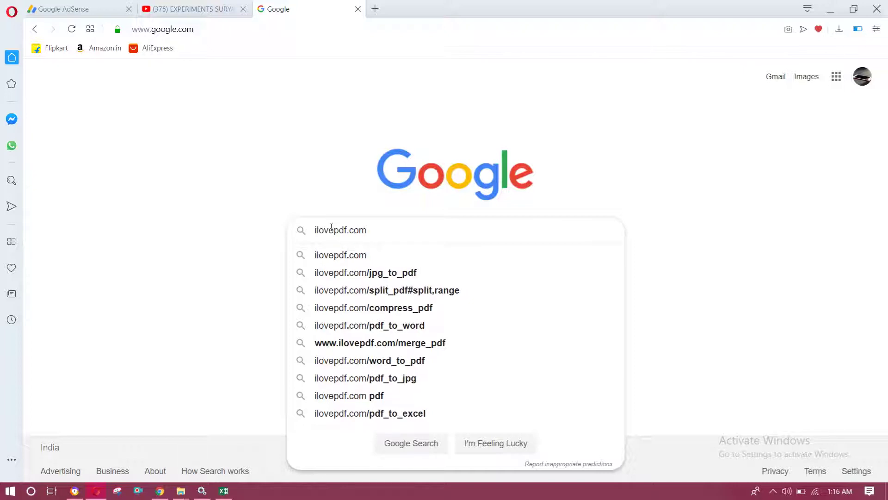
{"action": "key", "text": "Return"}
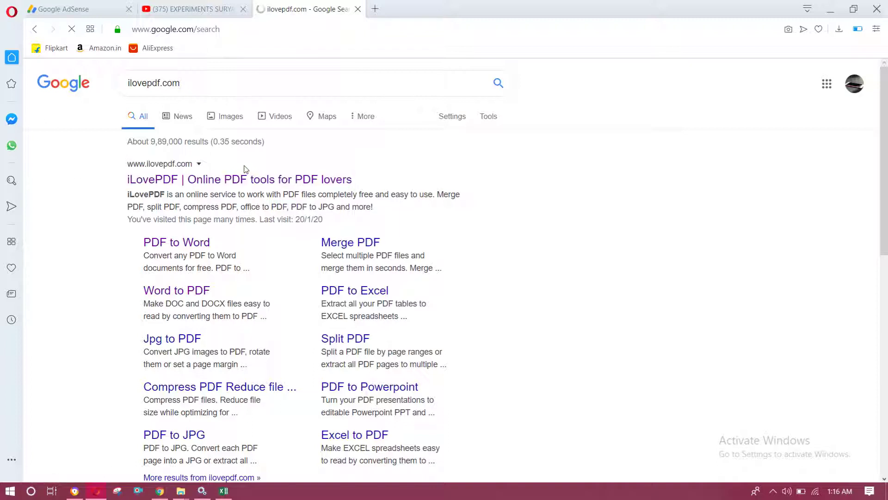
- Open the iLovePDF website from the search results
{"action": "left_click_drag", "start_coordinate": [315, 172], "coordinate": [452, 180]}
{"action": "left_click", "coordinate": [452, 180]}
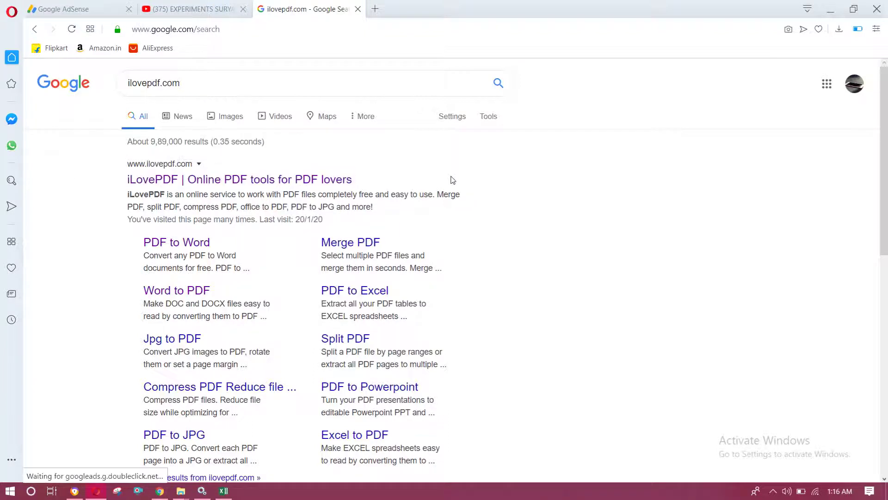
{"action": "left_click", "coordinate": [157, 179]}
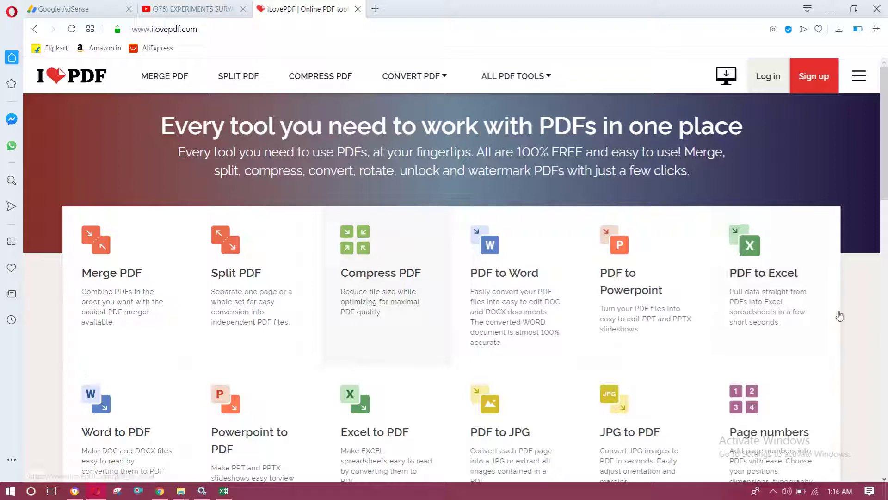
- Find the Excel to PDF tool among the iLovePDF tools and open it
{"action": "left_click", "coordinate": [884, 324]}
{"action": "scroll", "coordinate": [535, 412], "scroll_direction": "up", "scroll_amount": 1}
{"action": "scroll", "coordinate": [532, 411], "scroll_direction": "up", "scroll_amount": 5}
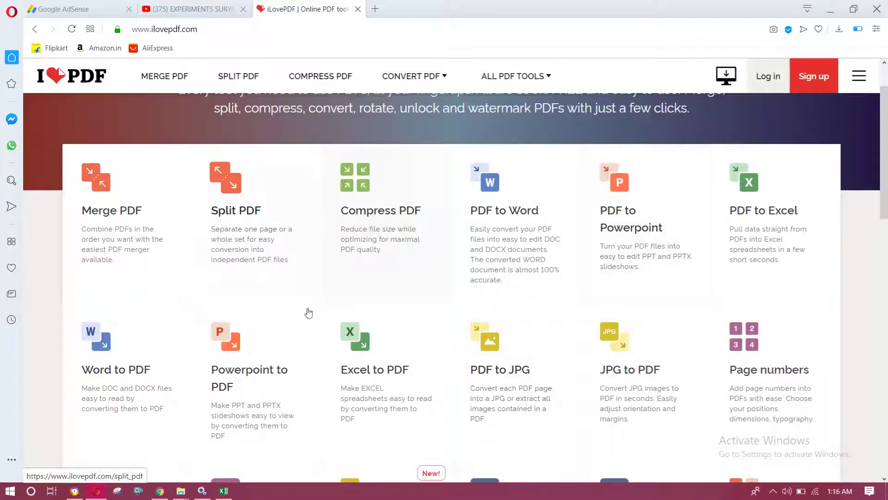
{"action": "scroll", "coordinate": [367, 353], "scroll_direction": "down", "scroll_amount": 2}
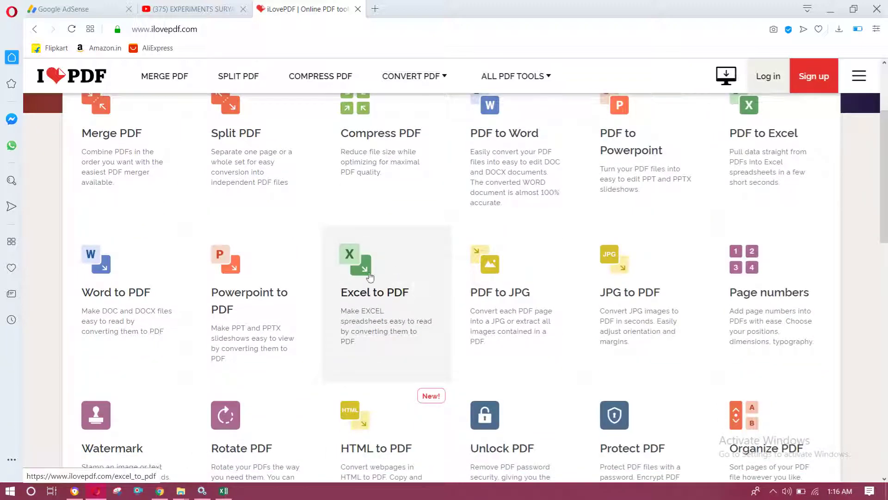
{"action": "scroll", "coordinate": [370, 284], "scroll_direction": "up", "scroll_amount": 3}
{"action": "scroll", "coordinate": [602, 254], "scroll_direction": "down", "scroll_amount": 3}
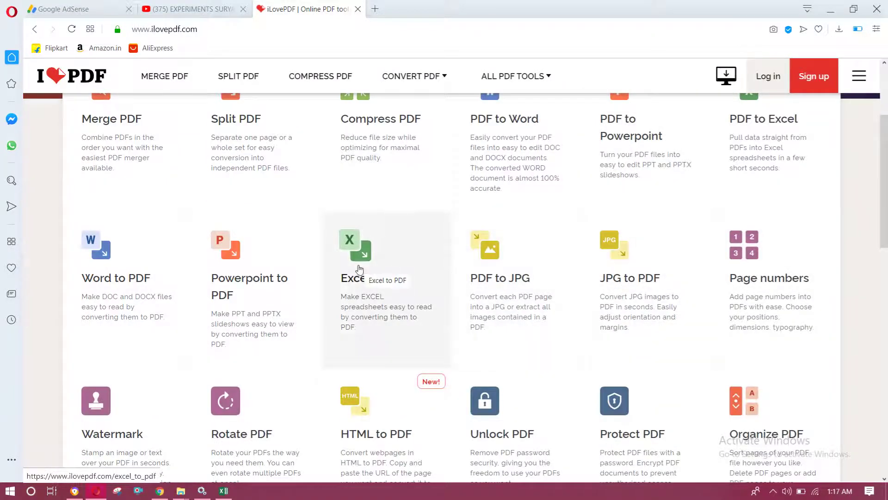
{"action": "scroll", "coordinate": [340, 363], "scroll_direction": "down", "scroll_amount": 2}
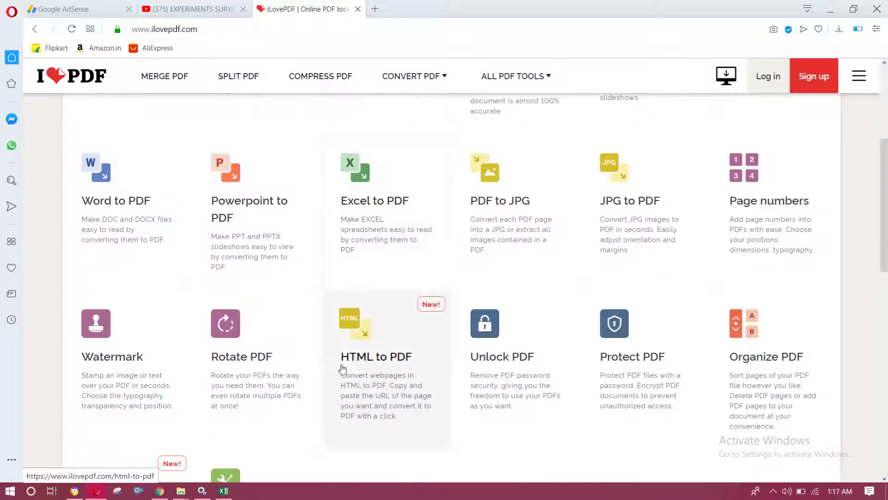
{"action": "scroll", "coordinate": [341, 367], "scroll_direction": "down", "scroll_amount": 2}
{"action": "scroll", "coordinate": [343, 370], "scroll_direction": "up", "scroll_amount": 3}
{"action": "scroll", "coordinate": [346, 372], "scroll_direction": "up", "scroll_amount": 2}
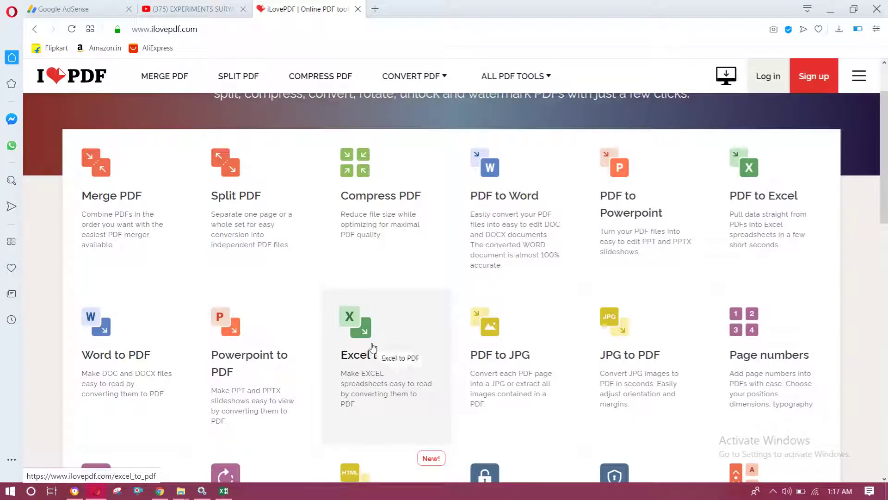
{"action": "left_click", "coordinate": [373, 342]}
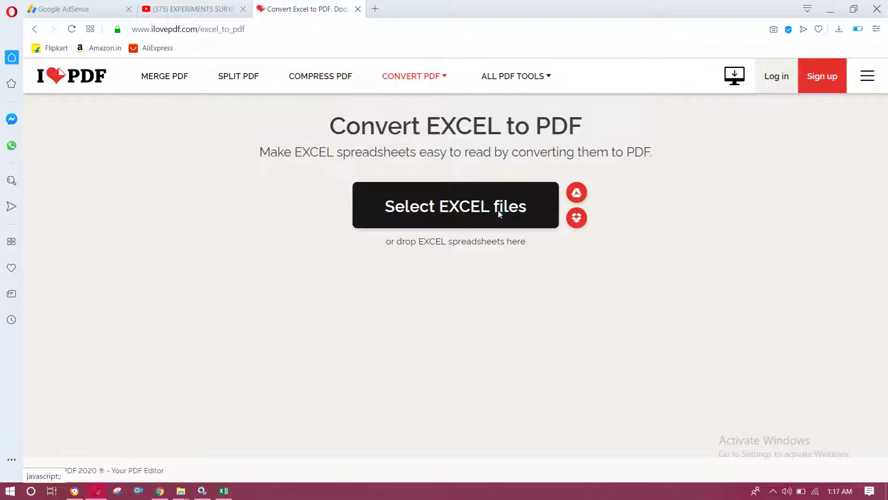
- Select the billing-invoice Excel file from the Desktop folder as the spreadsheet to convert
{"action": "left_click", "coordinate": [497, 210]}
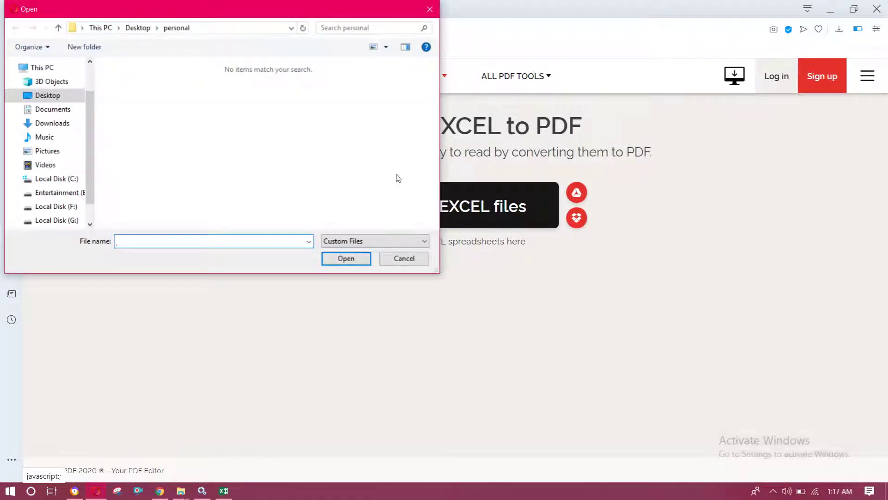
{"action": "left_click", "coordinate": [69, 95]}
{"action": "left_click", "coordinate": [279, 139]}
{"action": "scroll", "coordinate": [279, 139], "scroll_direction": "down", "scroll_amount": 1}
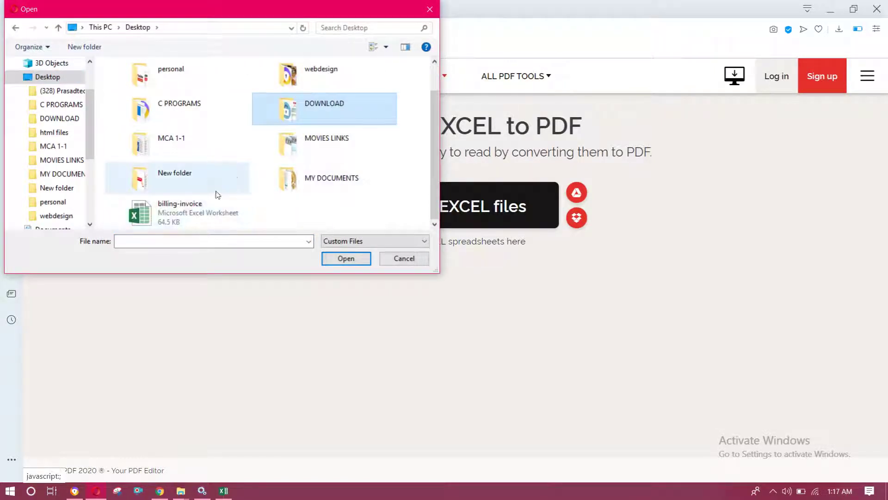
{"action": "left_click", "coordinate": [60, 80]}
{"action": "left_click", "coordinate": [238, 137]}
{"action": "scroll", "coordinate": [240, 147], "scroll_direction": "down", "scroll_amount": 1}
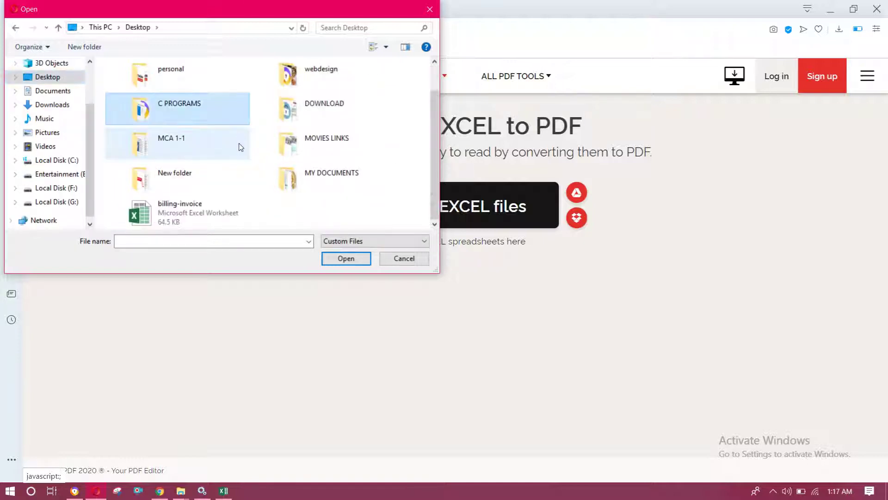
{"action": "double_click", "coordinate": [181, 211]}
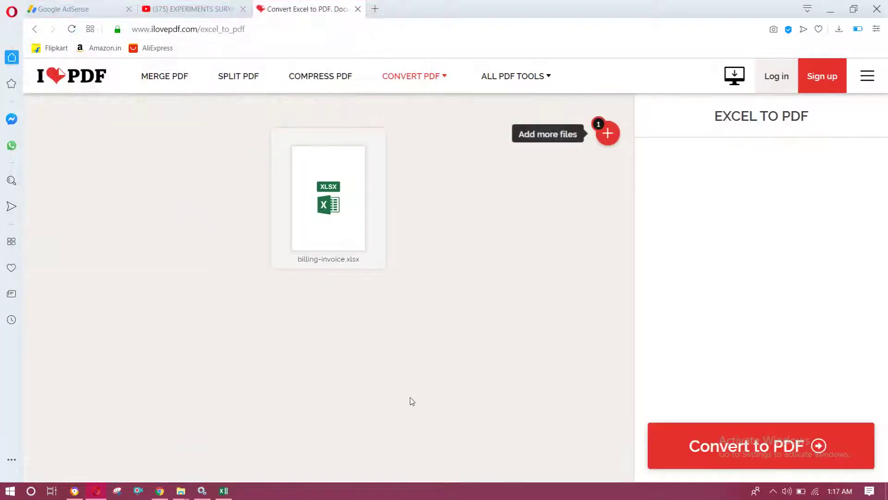
- Convert billing-invoice.xlsx to PDF and download the resulting file
{"action": "mouse_move", "coordinate": [347, 251]}
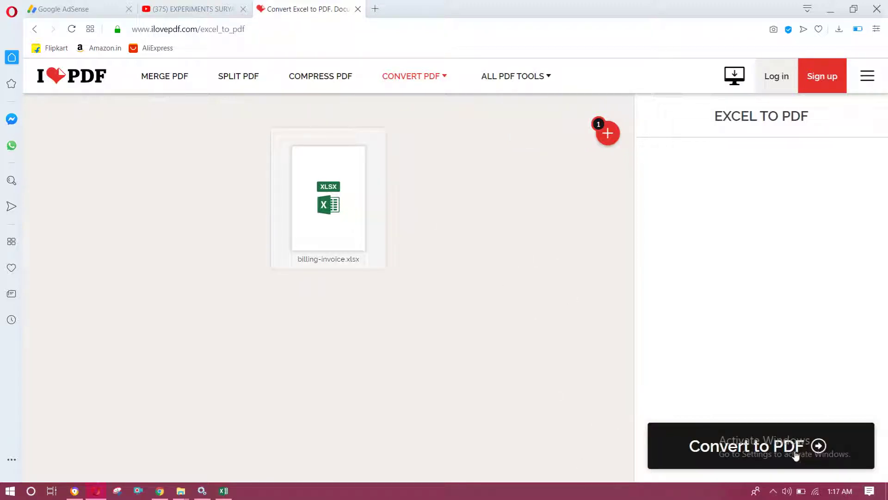
{"action": "left_click", "coordinate": [775, 452]}
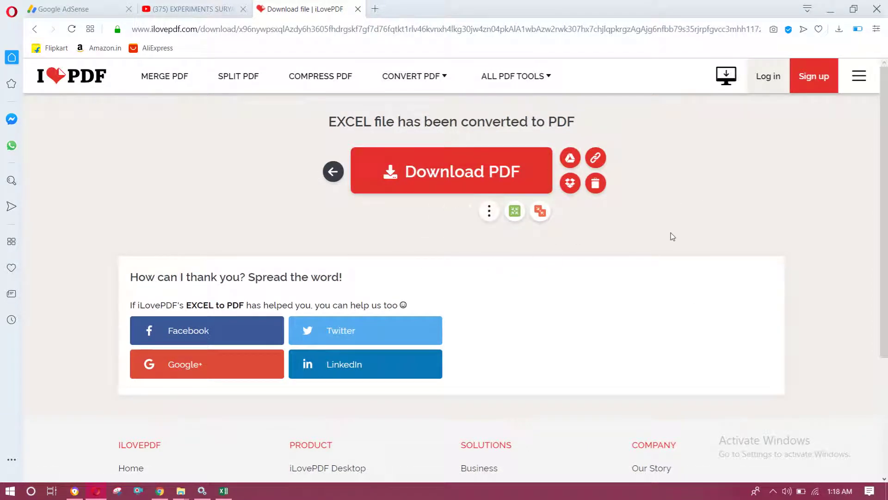
{"action": "left_click", "coordinate": [429, 176]}
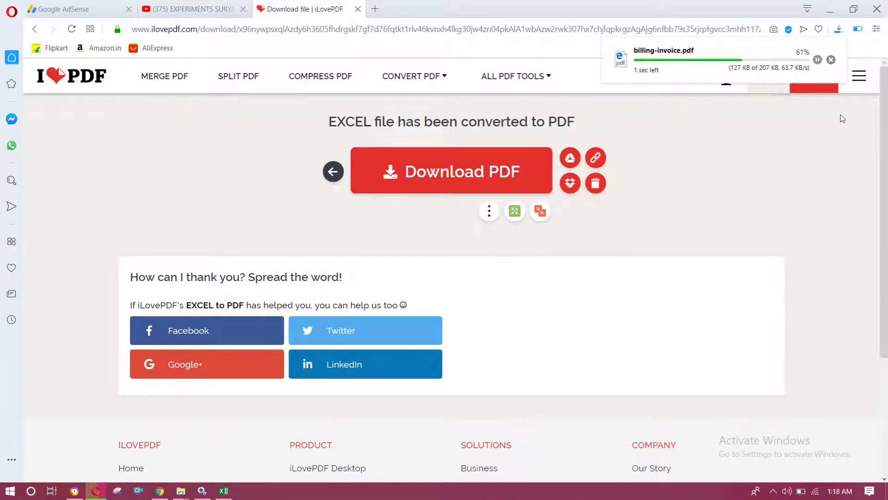
- Open the downloaded billing-invoice.pdf and look through its invoice and help pages
{"action": "left_click", "coordinate": [710, 69]}
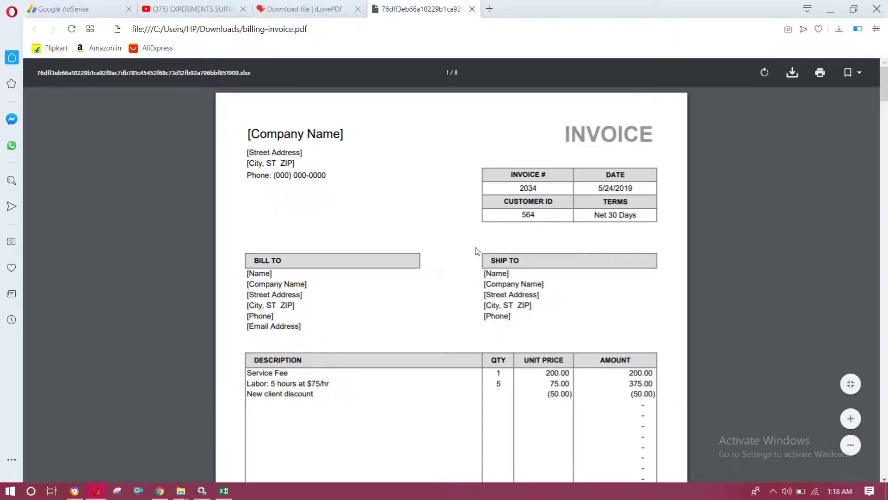
{"action": "scroll", "coordinate": [476, 250], "scroll_direction": "down", "scroll_amount": 5}
{"action": "scroll", "coordinate": [476, 250], "scroll_direction": "up", "scroll_amount": 5}
{"action": "scroll", "coordinate": [477, 250], "scroll_direction": "down", "scroll_amount": 3}
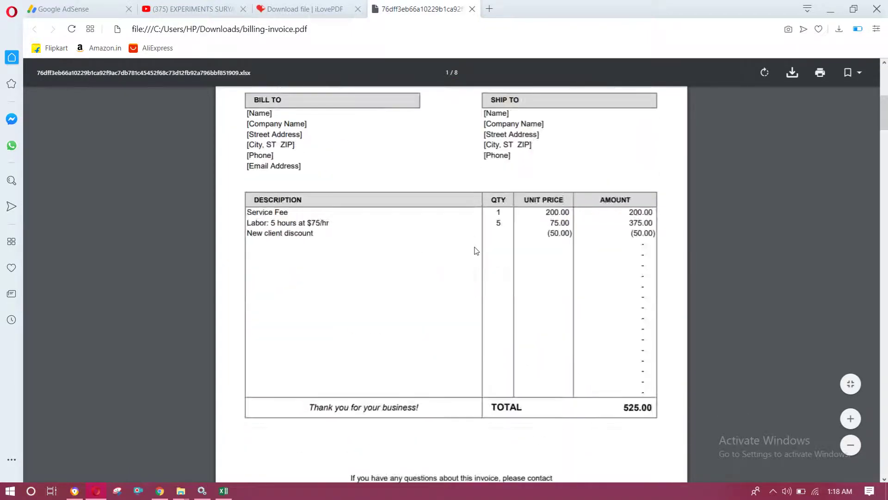
{"action": "scroll", "coordinate": [477, 251], "scroll_direction": "down", "scroll_amount": 20}
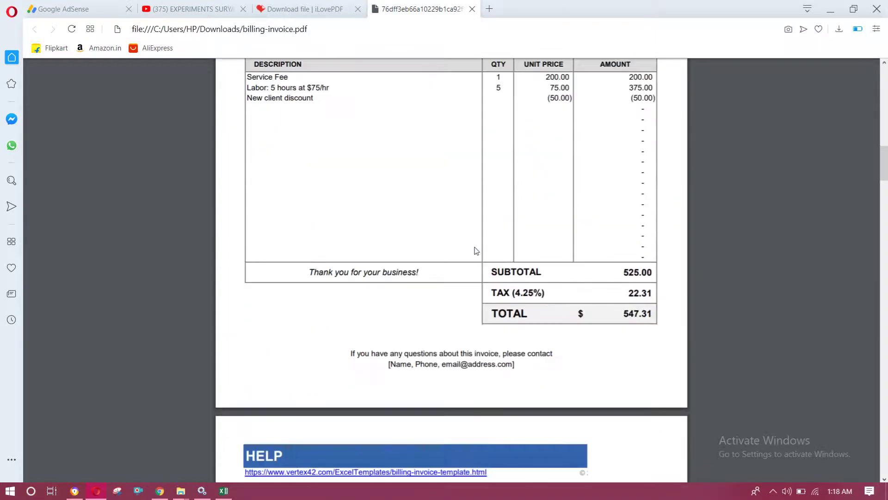
{"action": "scroll", "coordinate": [477, 250], "scroll_direction": "down", "scroll_amount": 15}
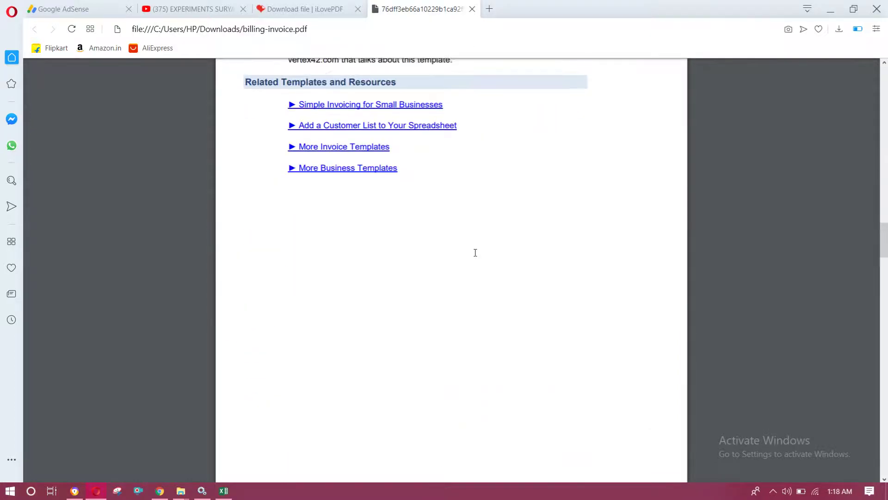
{"action": "scroll", "coordinate": [475, 253], "scroll_direction": "up", "scroll_amount": 10}
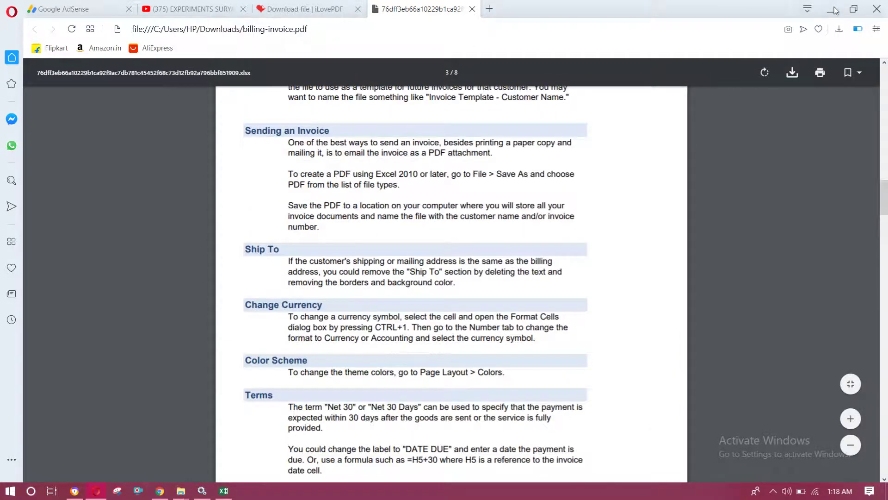
- Switch back to the billing-invoice workbook in Excel and review the Invoice sheet against the PDF
{"action": "left_click", "coordinate": [833, 8]}
{"action": "left_click", "coordinate": [223, 490]}
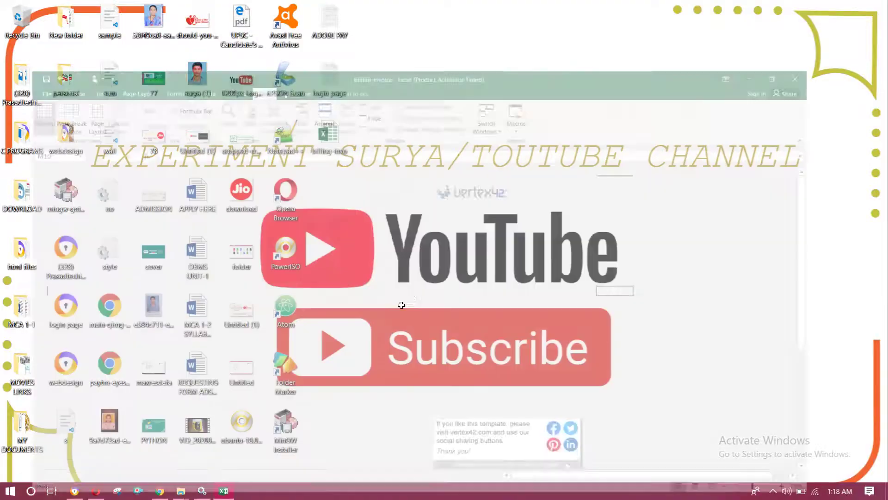
{"action": "scroll", "coordinate": [456, 247], "scroll_direction": "down", "scroll_amount": 8}
{"action": "scroll", "coordinate": [456, 247], "scroll_direction": "down", "scroll_amount": 1}
{"action": "scroll", "coordinate": [454, 248], "scroll_direction": "up", "scroll_amount": 9}
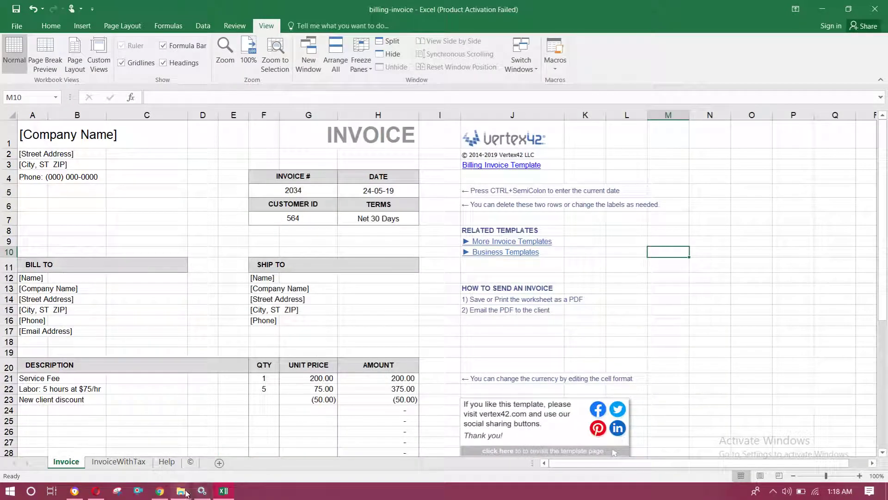
- Switch back to billing-invoice.pdf in Opera, review both of its invoice pages, and minimise the Opera and Excel windows
{"action": "left_click", "coordinate": [99, 491]}
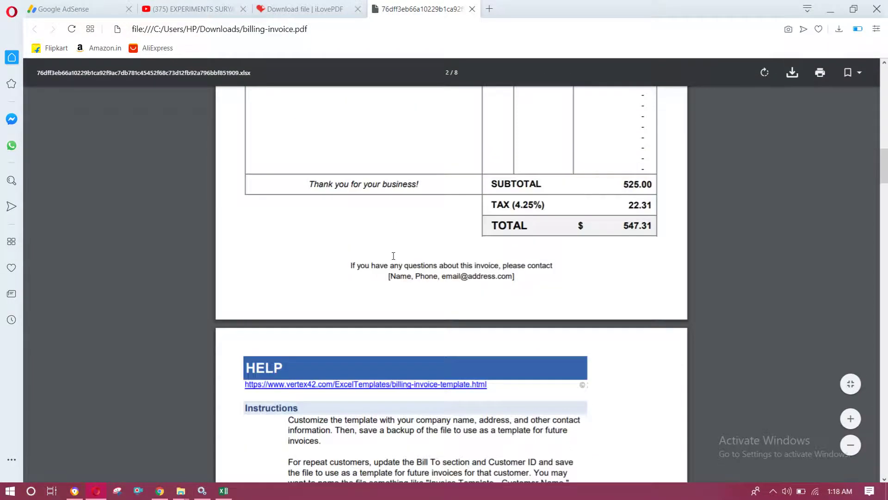
{"action": "scroll", "coordinate": [393, 256], "scroll_direction": "up", "scroll_amount": 8}
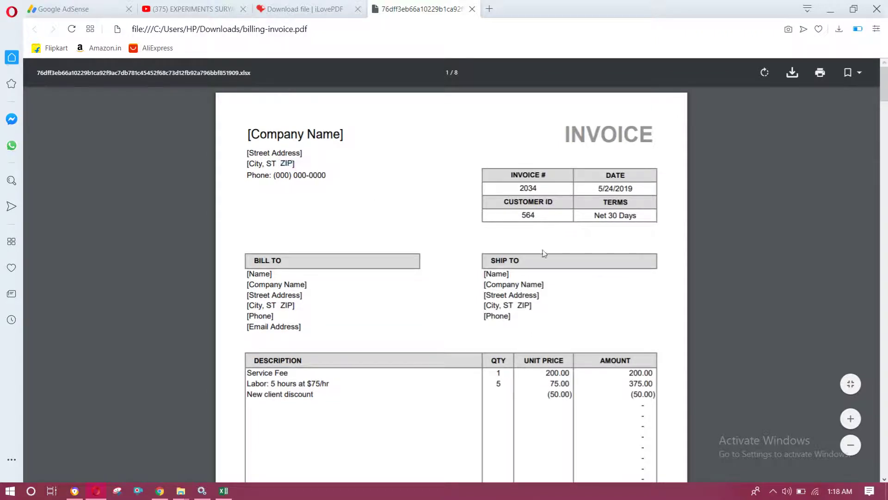
{"action": "scroll", "coordinate": [416, 384], "scroll_direction": "down", "scroll_amount": 3}
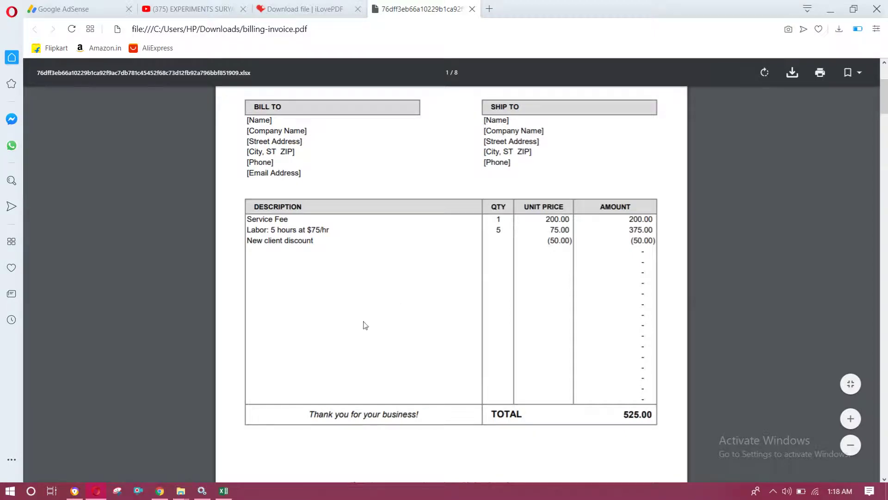
{"action": "scroll", "coordinate": [458, 343], "scroll_direction": "down", "scroll_amount": 10}
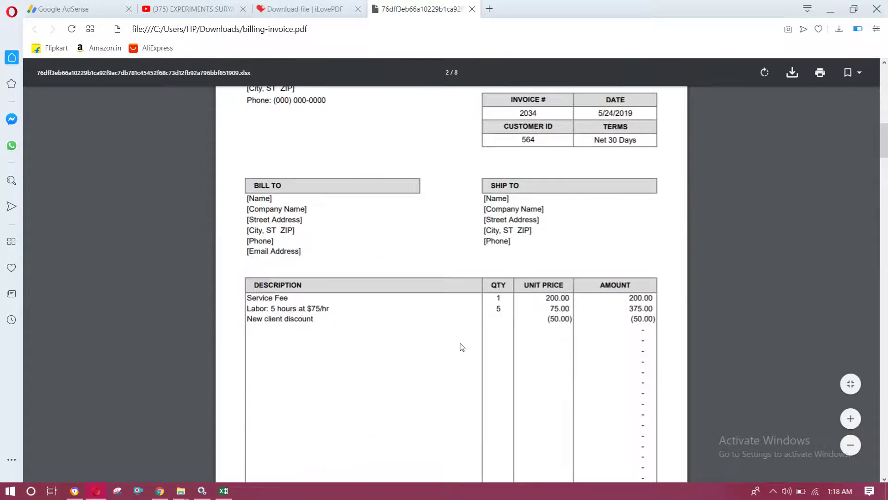
{"action": "scroll", "coordinate": [461, 347], "scroll_direction": "down", "scroll_amount": 2}
{"action": "left_click", "coordinate": [830, 9]}
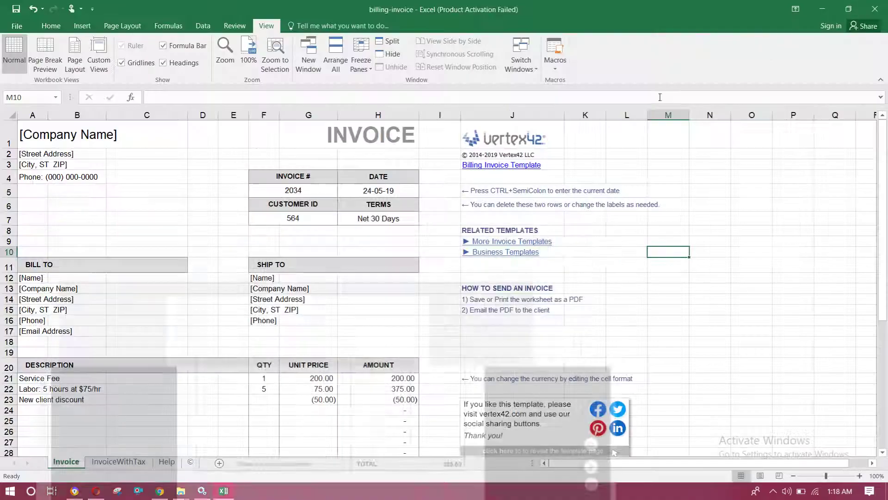
{"action": "left_click", "coordinate": [821, 8]}
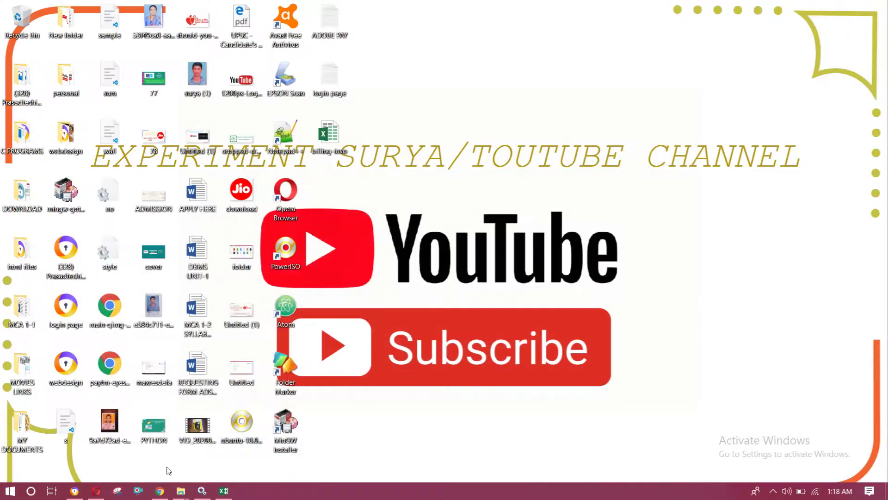
- Return to Opera and view the uploaded videos on the EXPERIMENTS SURYA YouTube channel page
{"action": "left_click", "coordinate": [97, 491]}
{"action": "left_click", "coordinate": [292, 9]}
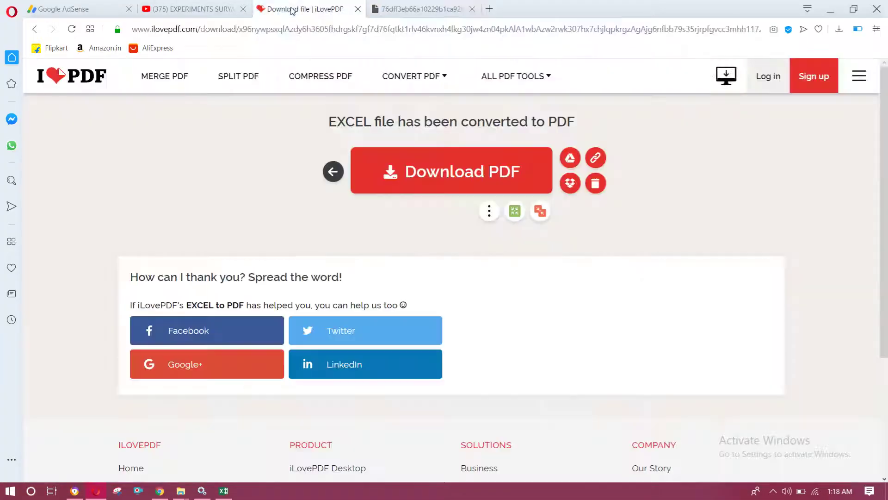
{"action": "left_click", "coordinate": [194, 10]}
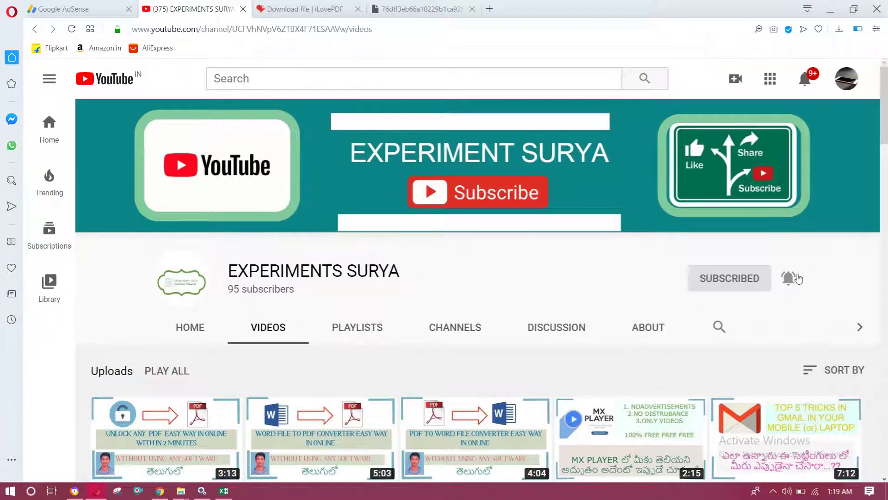
{"action": "scroll", "coordinate": [778, 248], "scroll_direction": "down", "scroll_amount": 3}
{"action": "scroll", "coordinate": [778, 248], "scroll_direction": "up", "scroll_amount": 3}
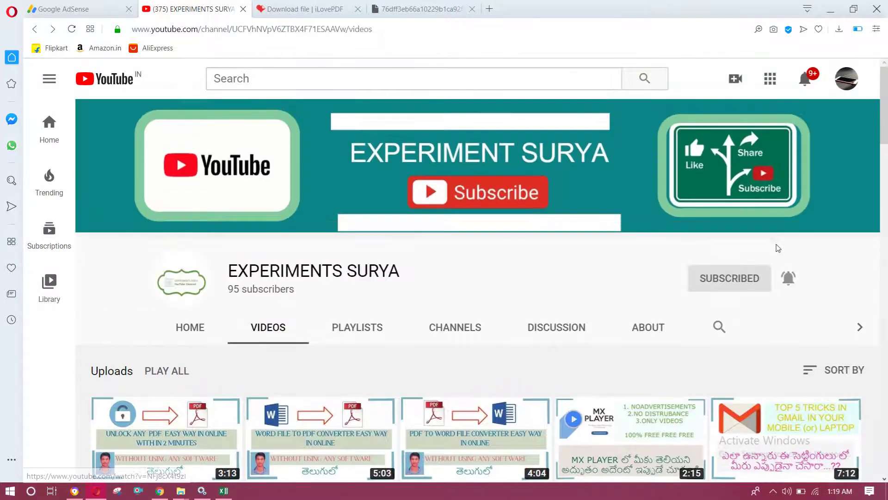